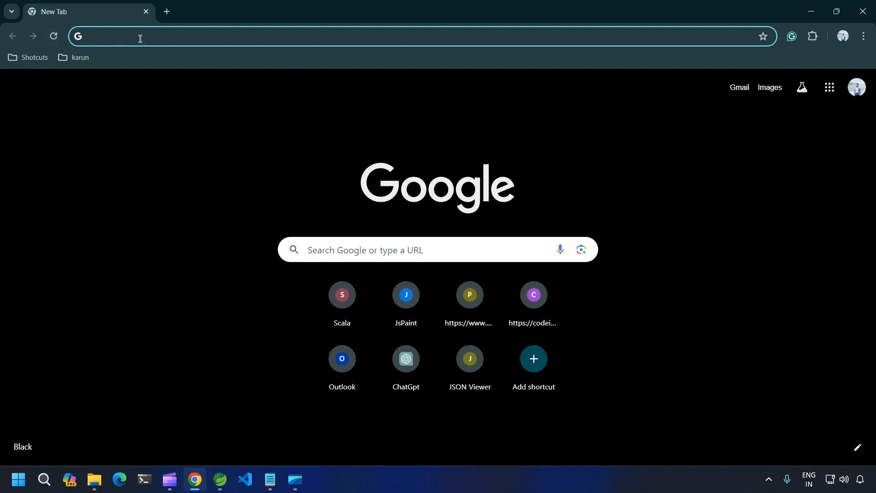
Search Google for 'postgresql' from the Chrome address bar
type("postgresql")
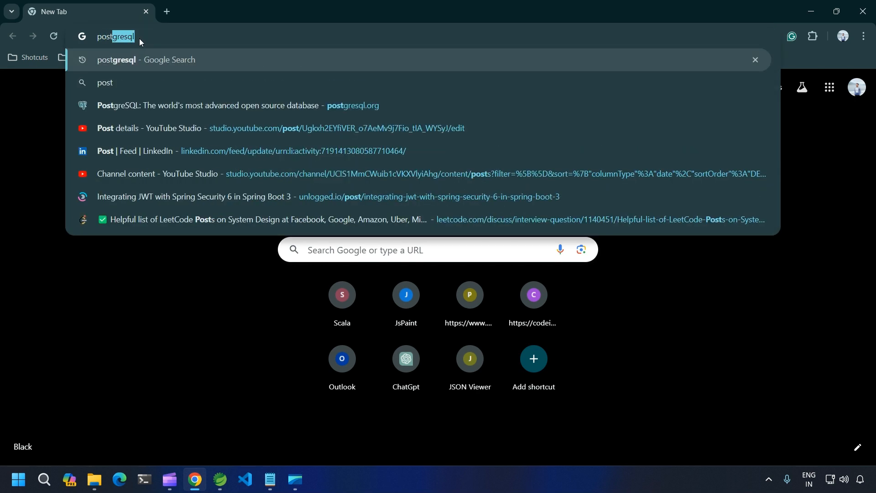
left_click(147, 64)
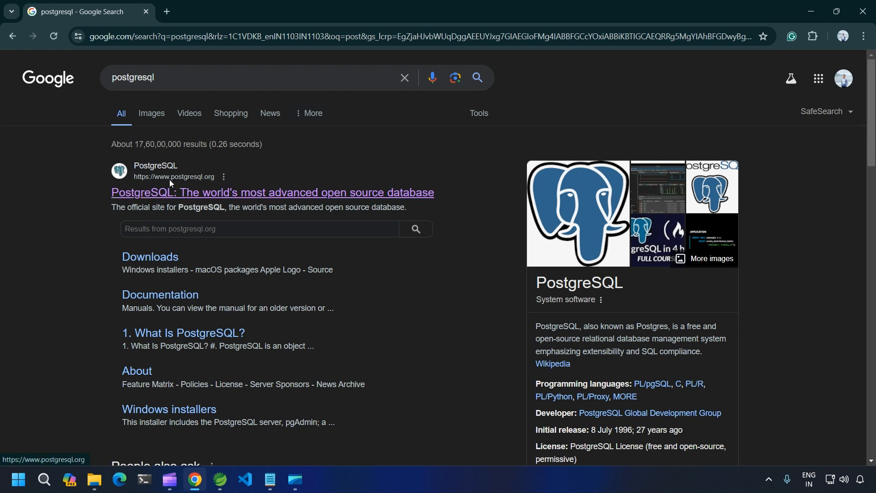
Go from the postgresql.org result through Download and Windows to EDB's installer download page
left_click(156, 196)
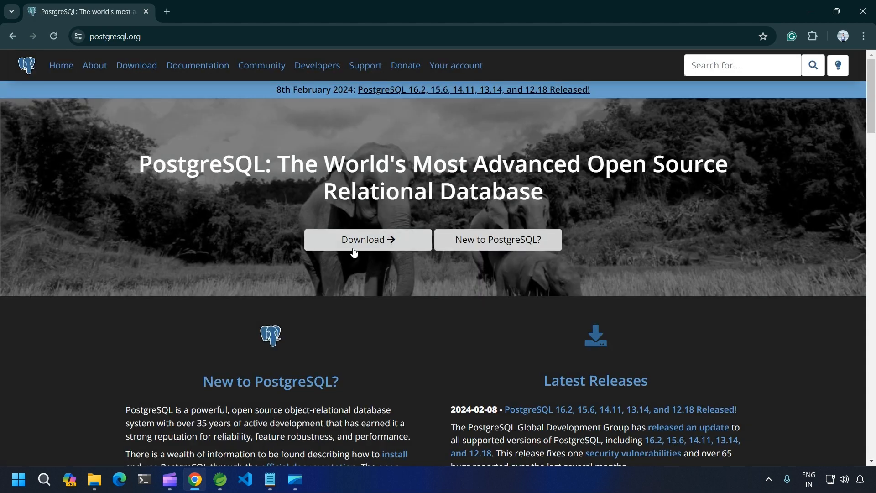
left_click(355, 248)
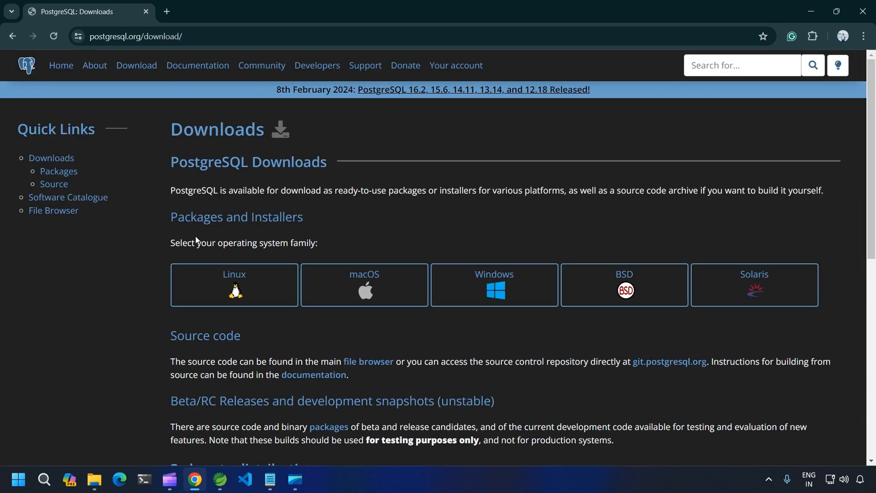
scroll(552, 347, "down", 2)
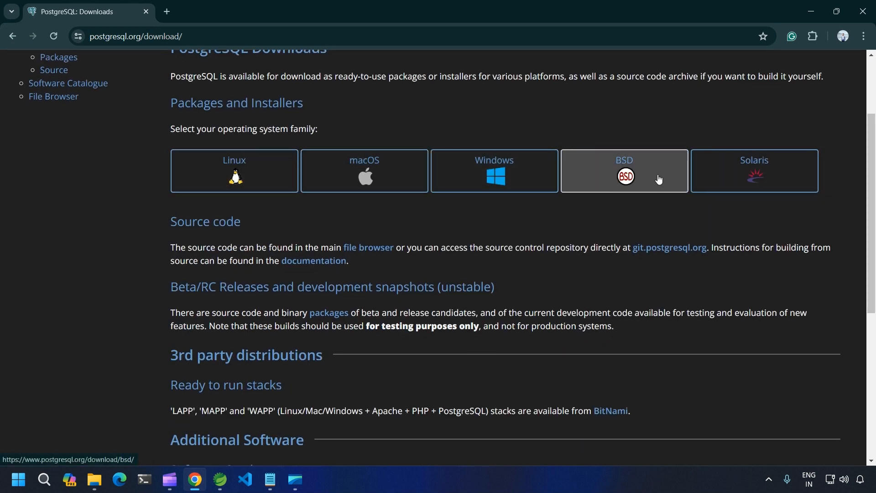
scroll(385, 206, "up", 2)
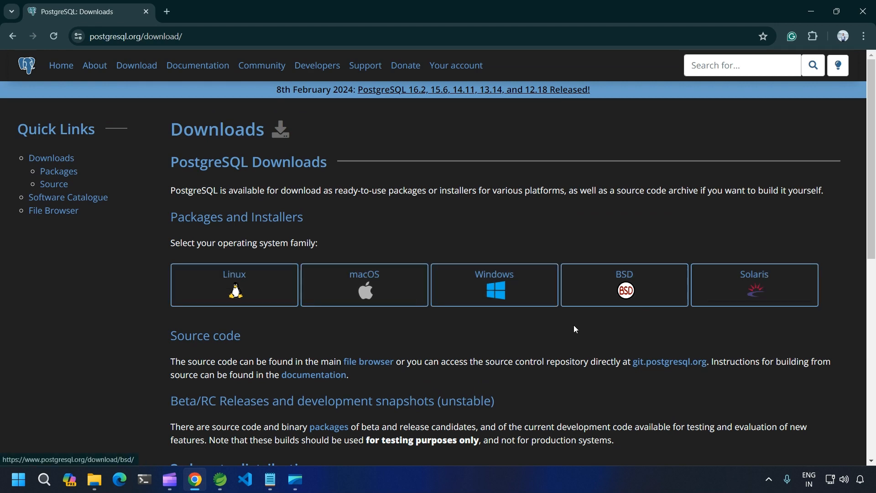
left_click(492, 291)
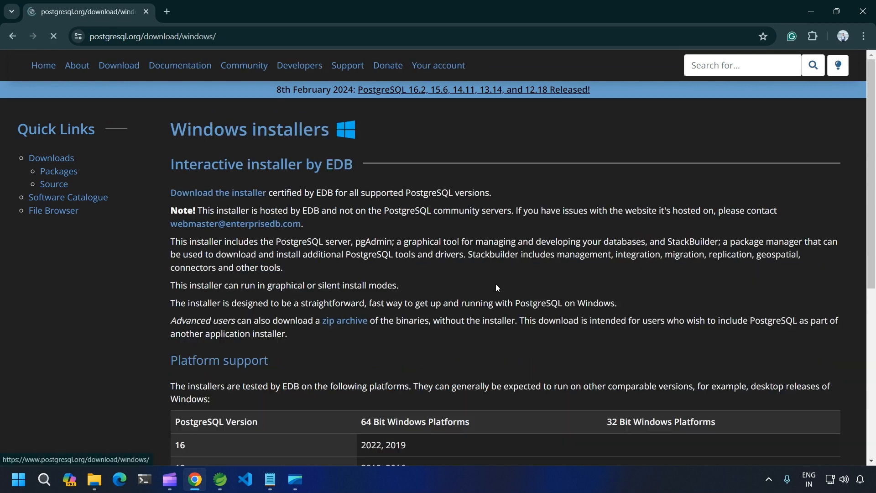
scroll(495, 278, "down", 5)
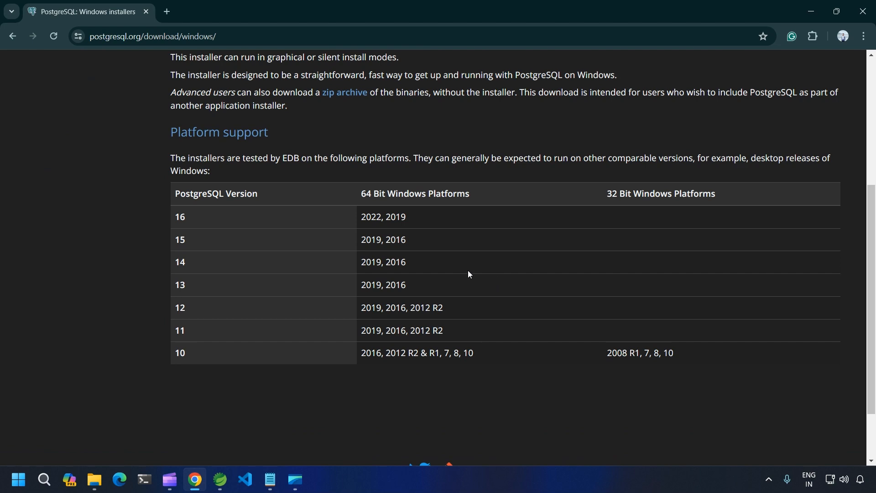
scroll(236, 232, "up", 3)
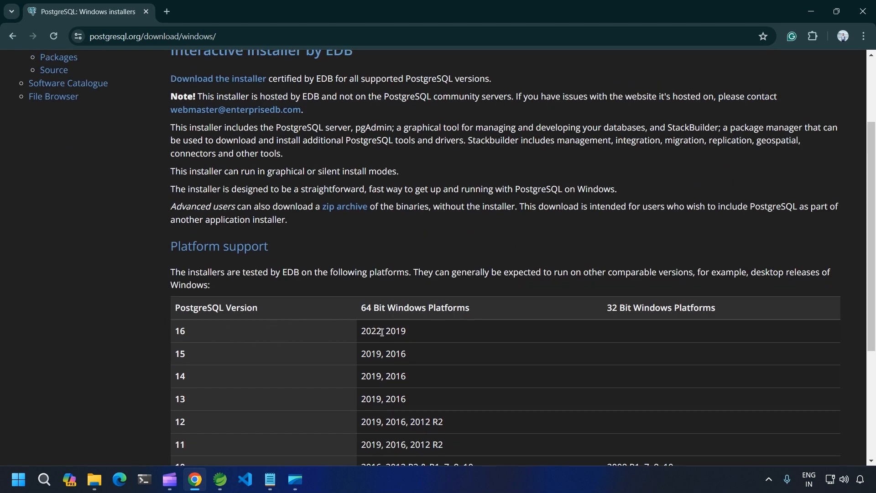
scroll(387, 336, "up", 3)
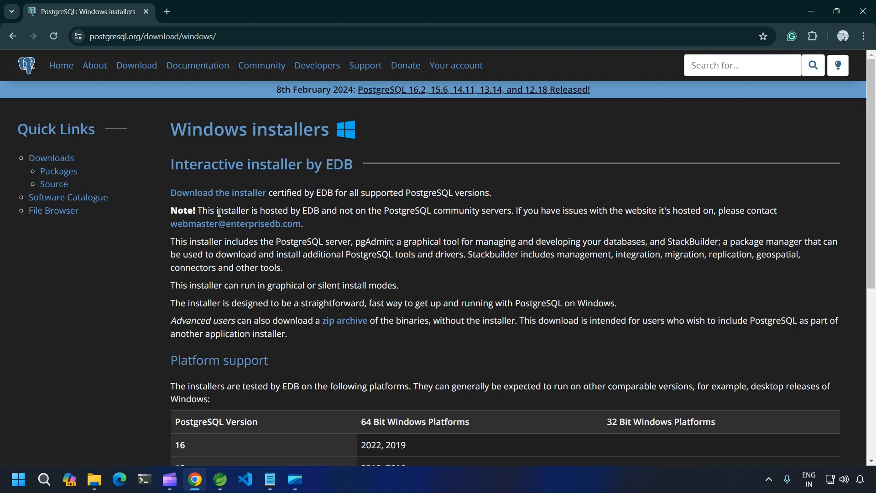
left_click(221, 195)
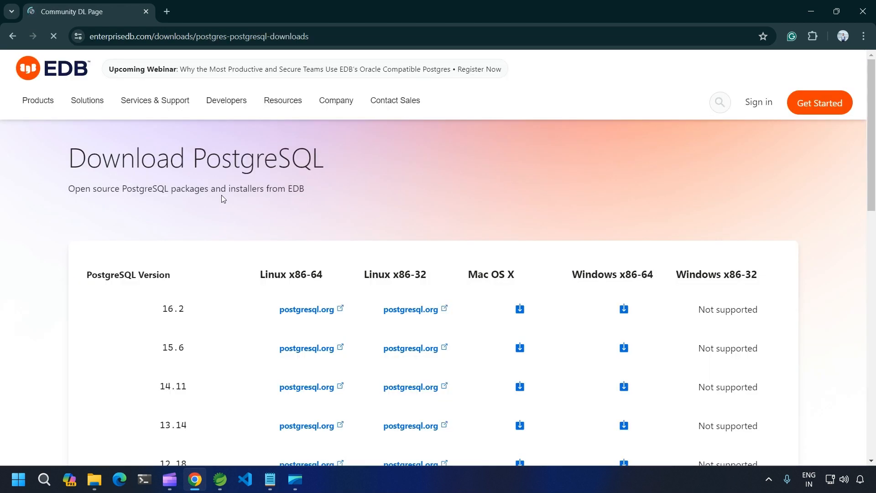
Save the 16.2 Windows x86-64 installer (postgresql-16.2-1-windows-x64.exe) into D:\Softwares
scroll(451, 220, "down", 1)
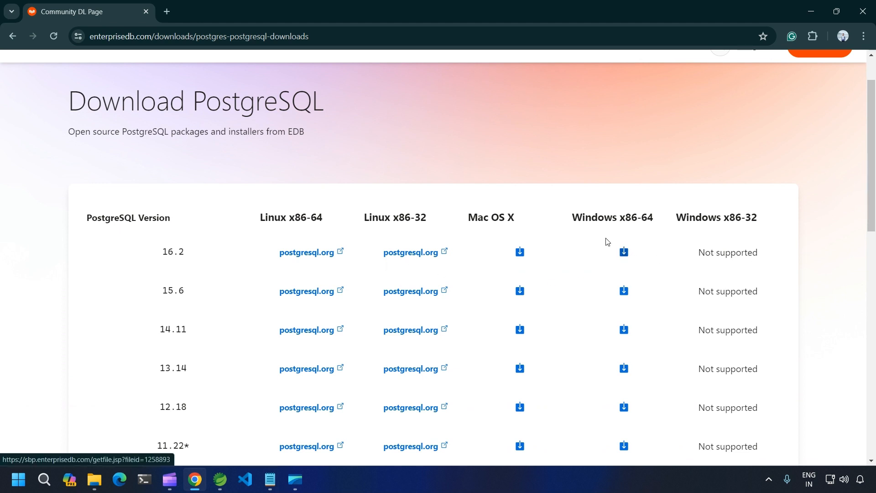
left_click(625, 253)
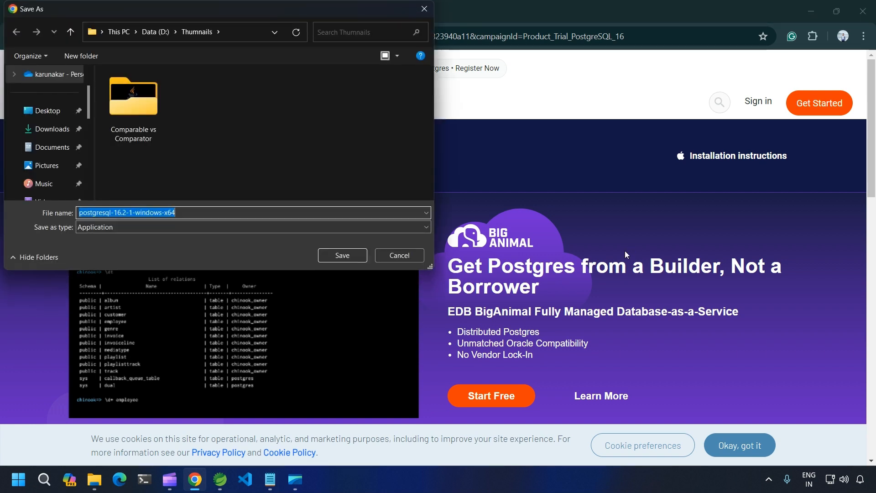
scroll(68, 148, "down", 5)
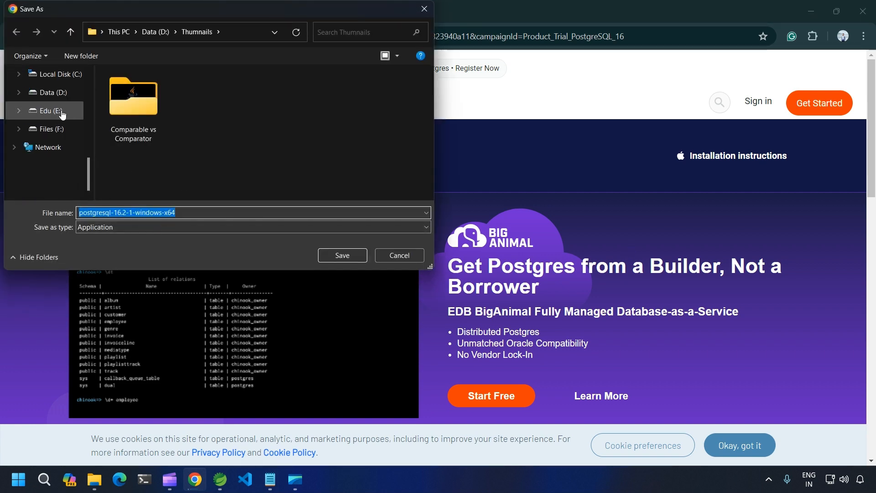
left_click(57, 95)
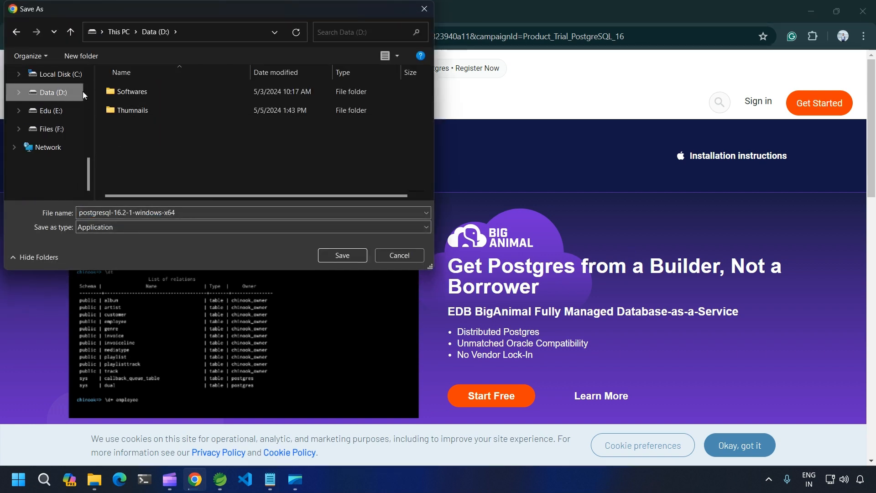
double_click(132, 91)
left_click(335, 252)
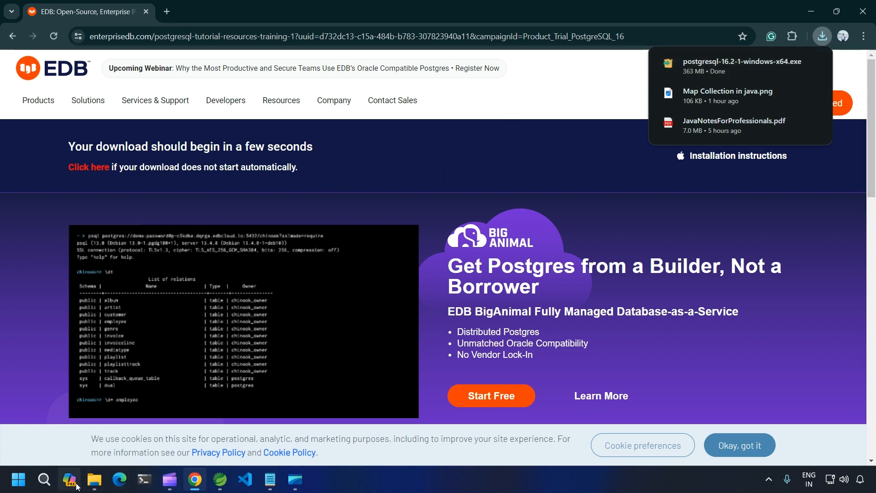
Run postgresql-16.2-1-windows-x64 from Data (D:) > Softwares in File Explorer
left_click(94, 481)
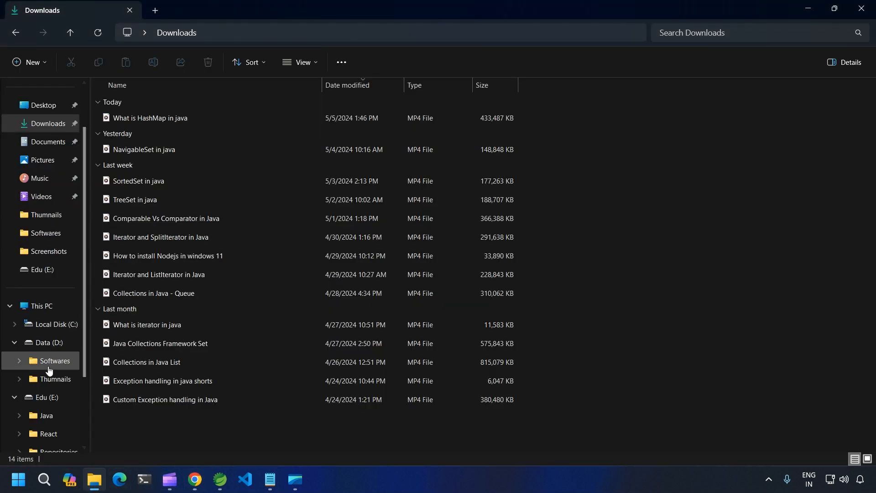
left_click(50, 346)
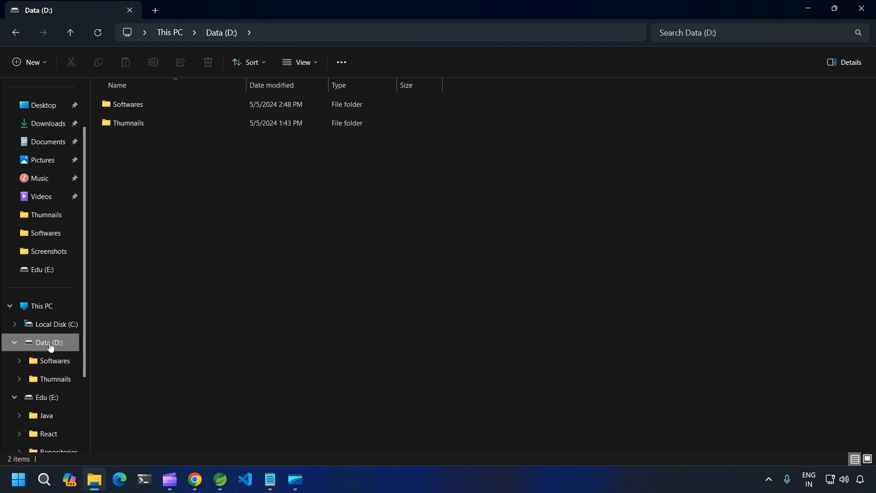
double_click(132, 111)
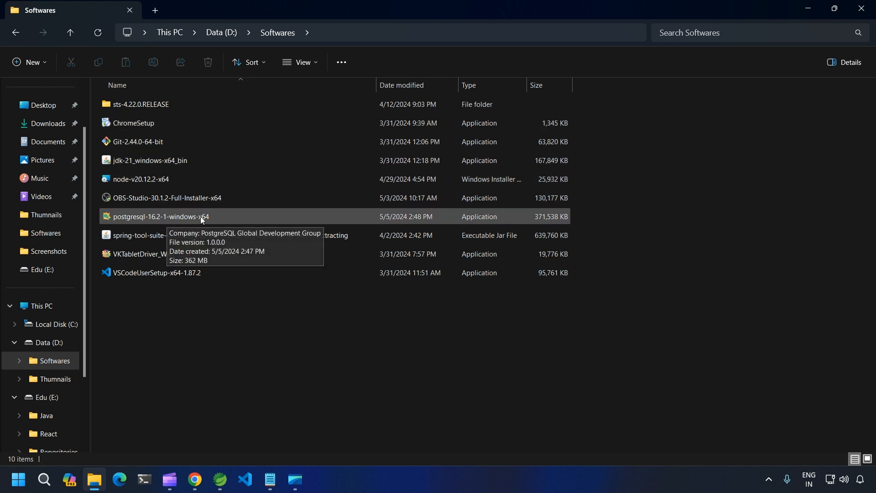
double_click(141, 220)
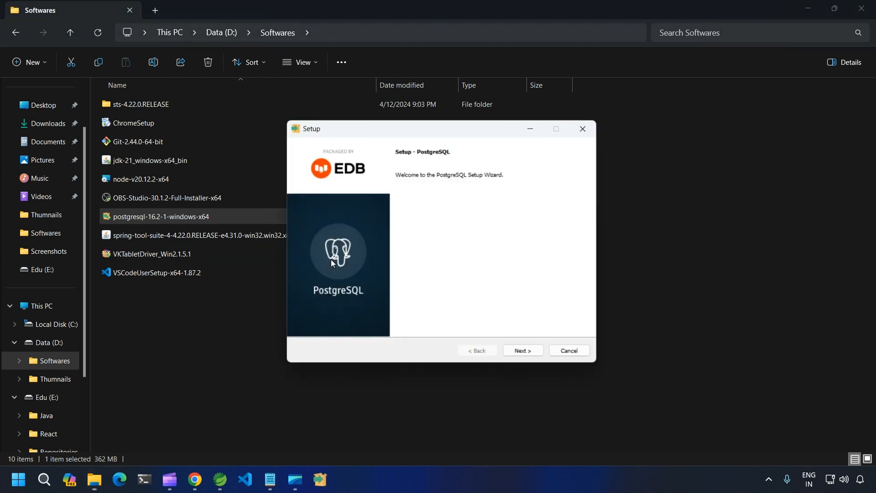
Accept the default installation directory, all four components and the default data directory
left_click(528, 355)
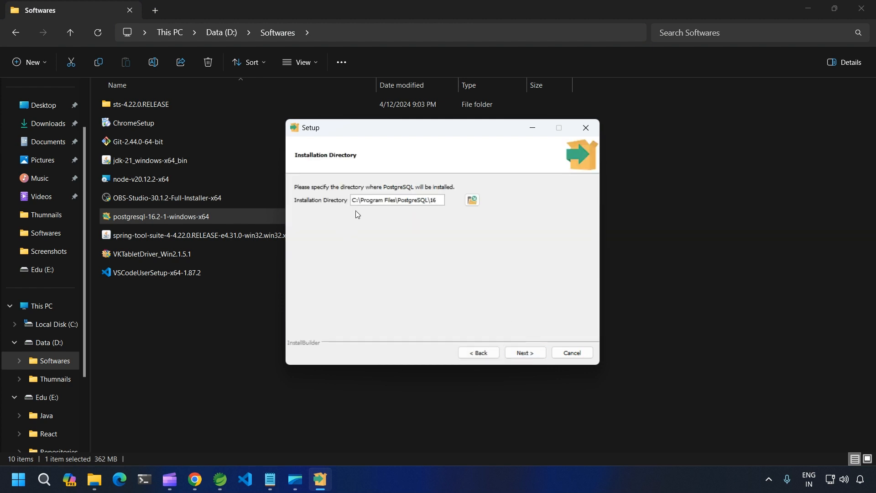
left_click(525, 354)
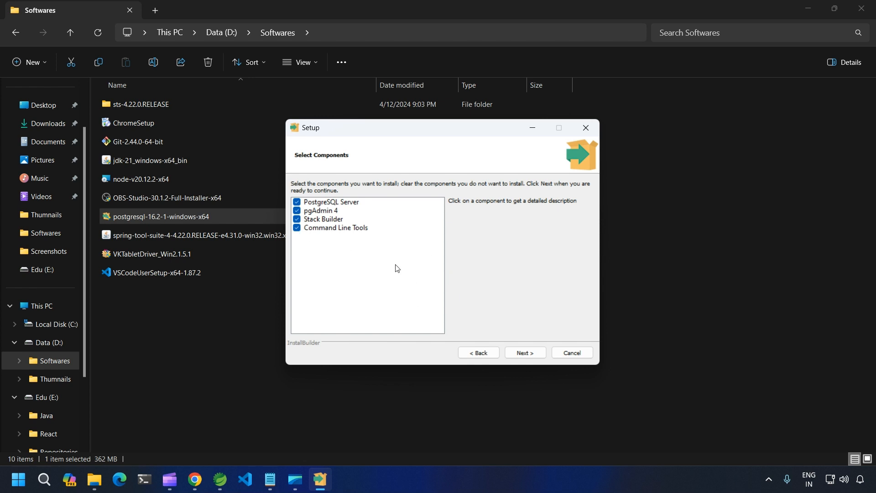
left_click(519, 354)
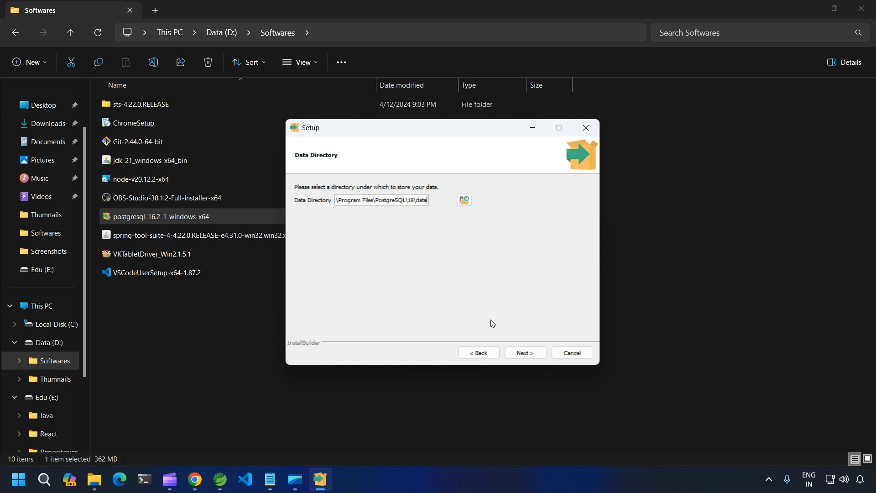
left_click(523, 353)
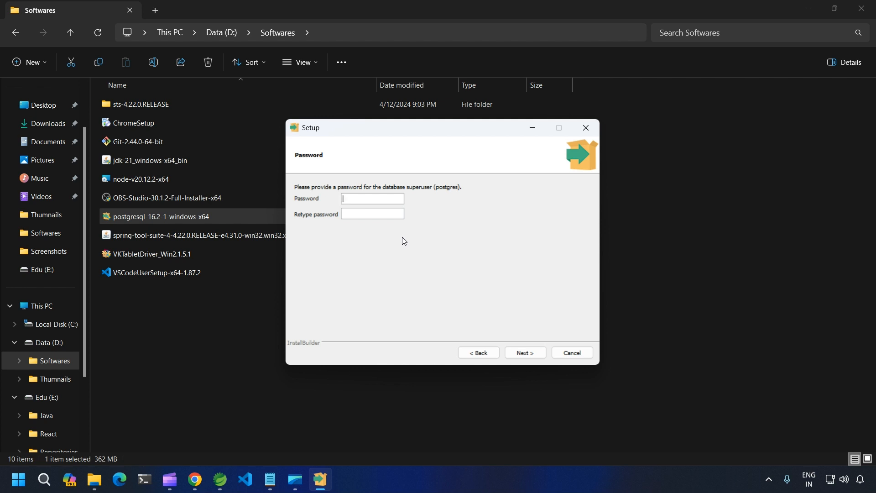
Enter and confirm the postgres superuser password, fixing the mistyped confirmation
type("••••••••")
left_click(379, 212)
type("•••")
key("BackSpace")
key("BackSpace")
key("BackSpace")
type("••••••••")
left_click(529, 356)
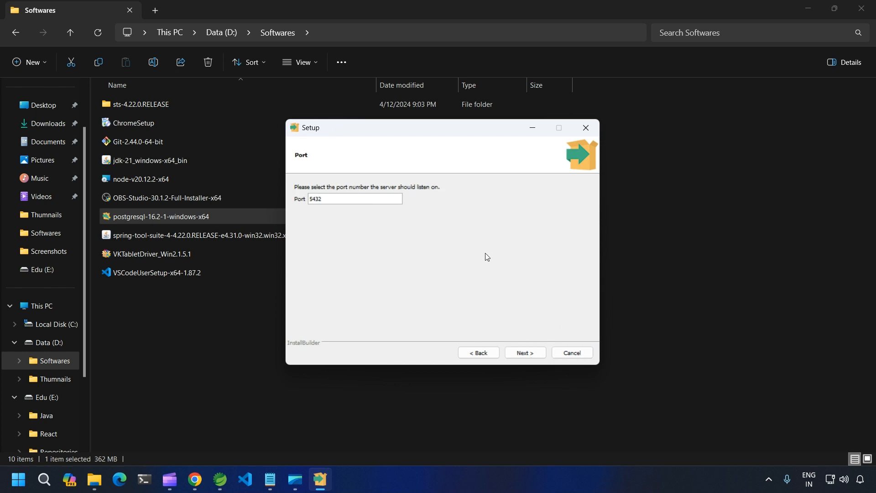
Keep port 5432 and the default locale, then start the installation
left_click(524, 353)
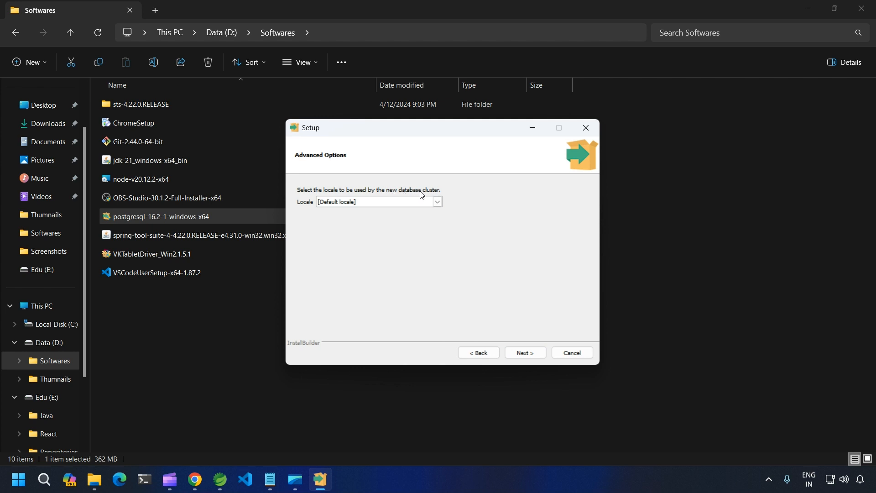
left_click(437, 202)
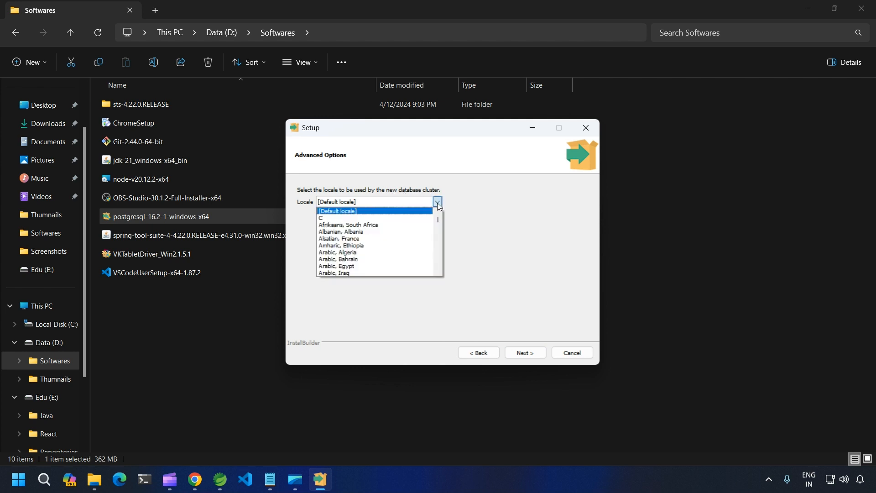
left_click(518, 204)
left_click(527, 352)
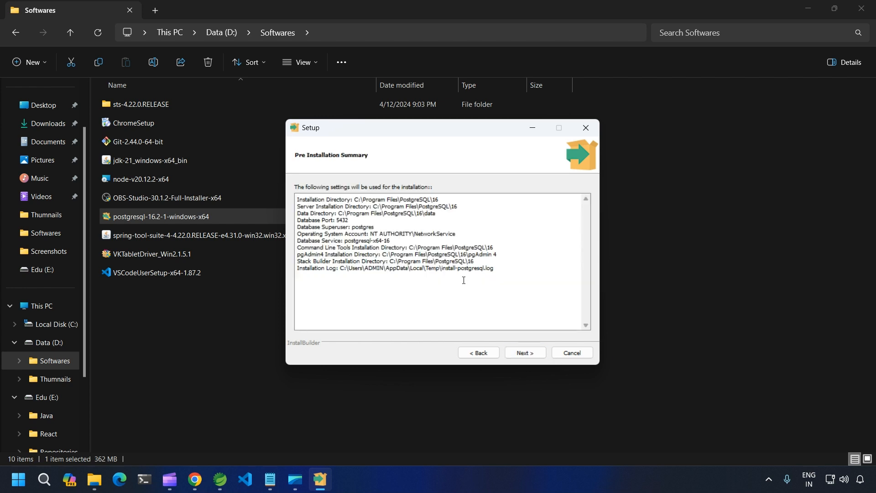
left_click(528, 351)
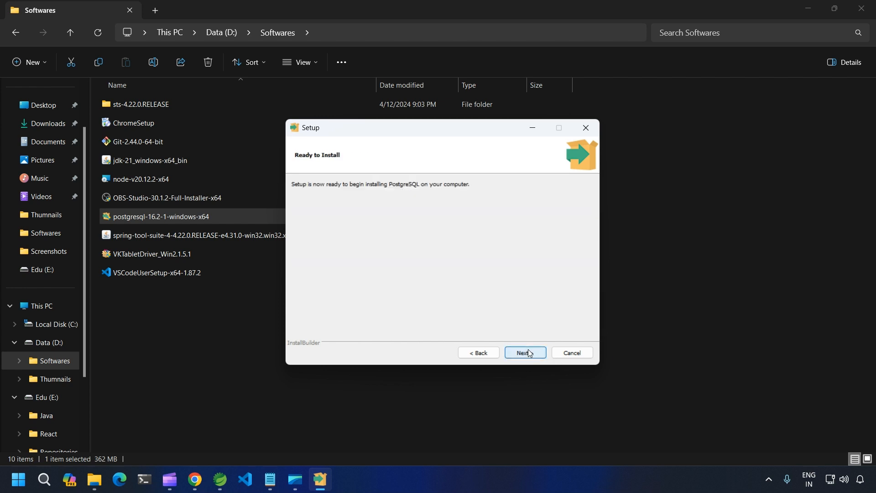
left_click(526, 349)
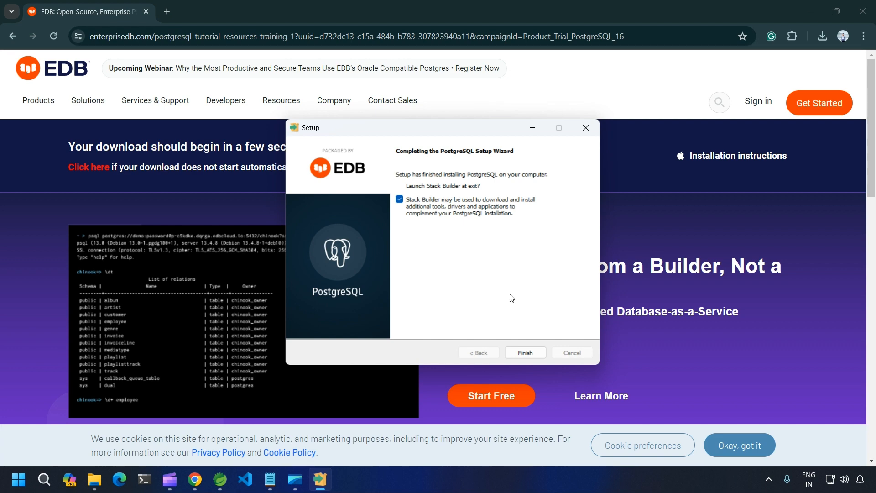
Finish setup and select PostgreSQL 16 (x64) on port 5432 in Stack Builder
left_click(528, 353)
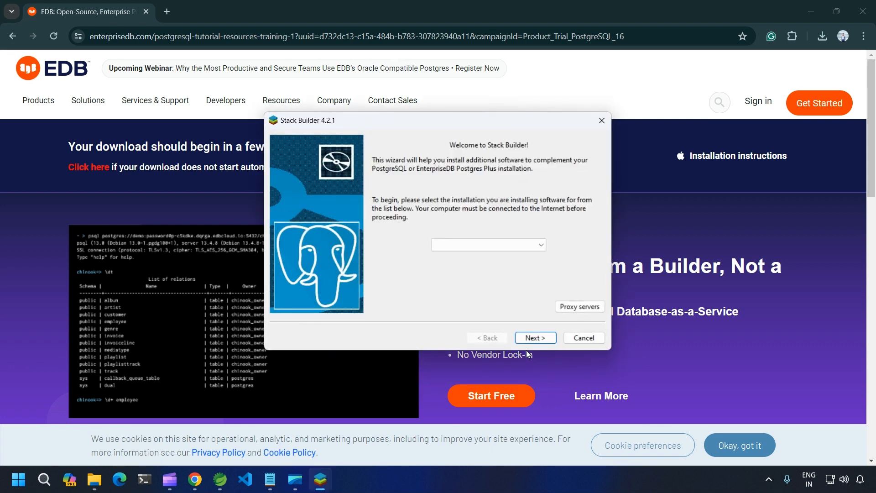
left_click(541, 245)
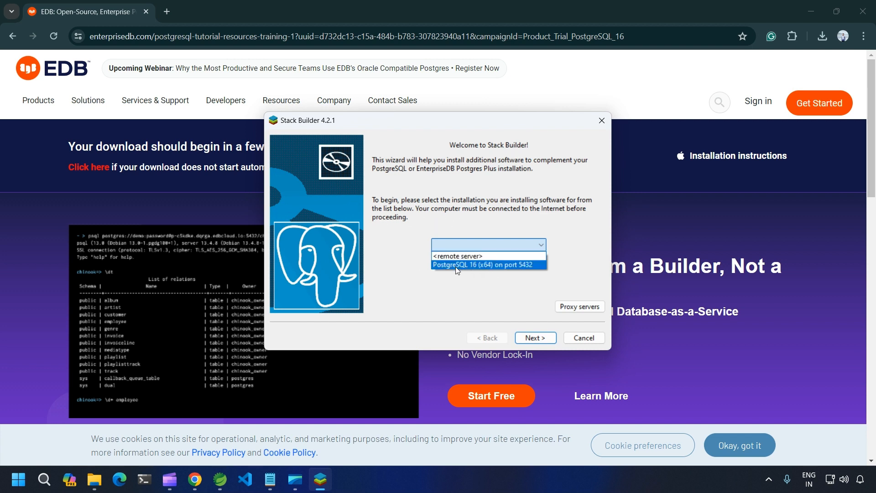
left_click(473, 266)
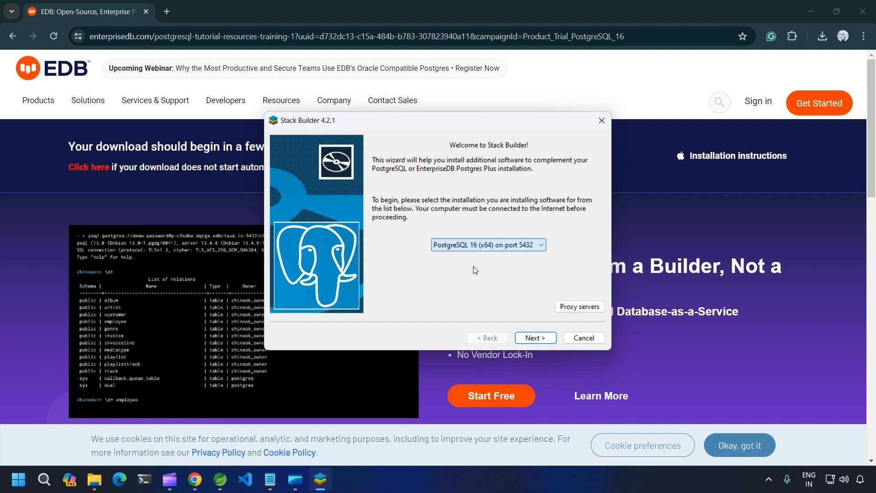
Load Stack Builder's application list and expand all six categories to browse them
left_click(537, 338)
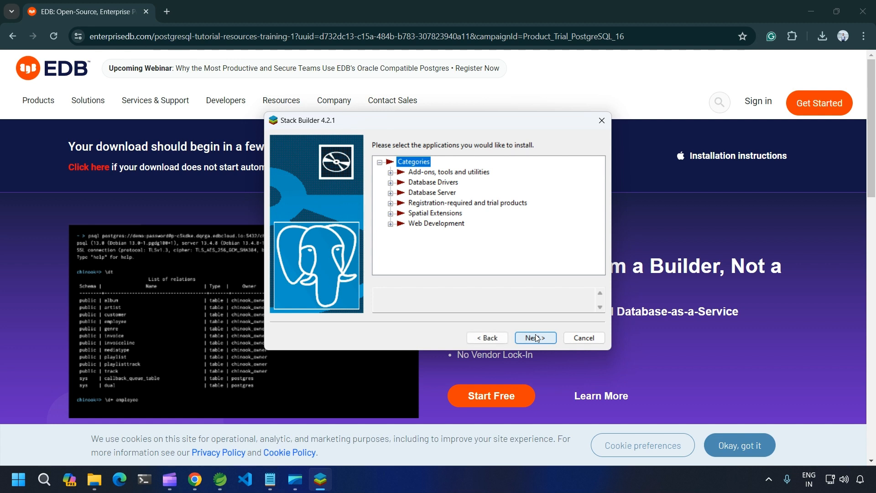
left_click(391, 224)
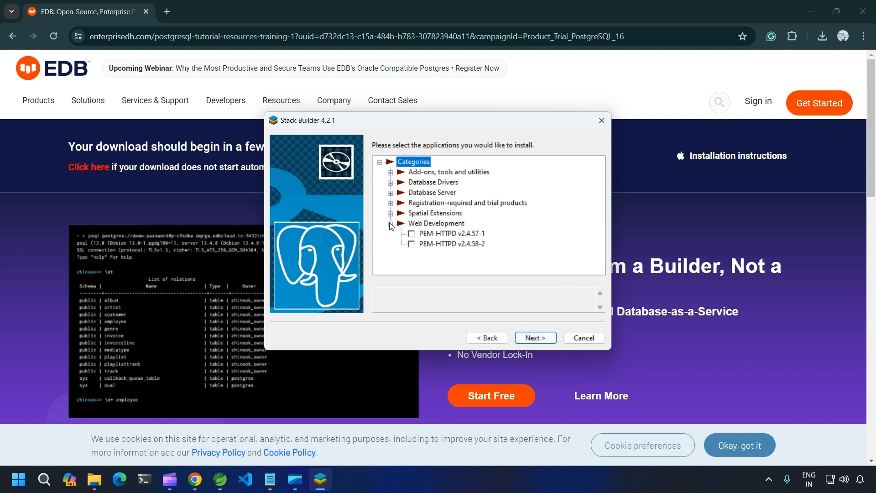
left_click(390, 214)
left_click(391, 204)
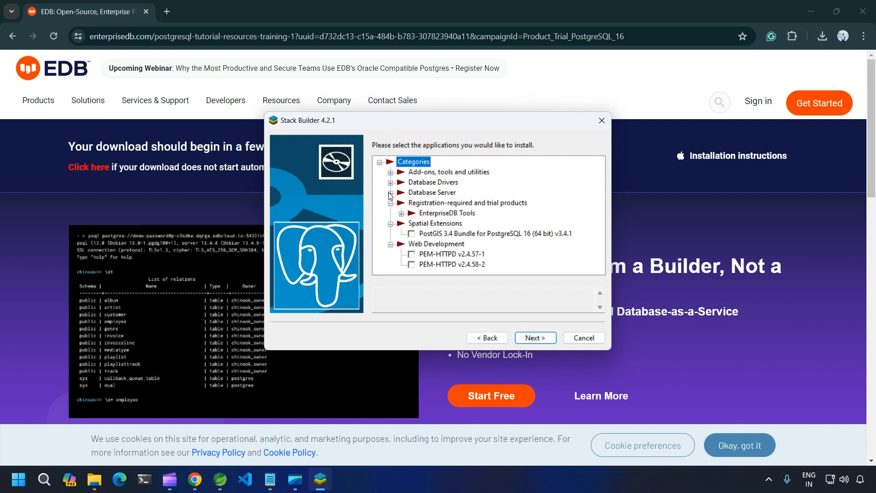
left_click(391, 193)
left_click(390, 183)
left_click(392, 173)
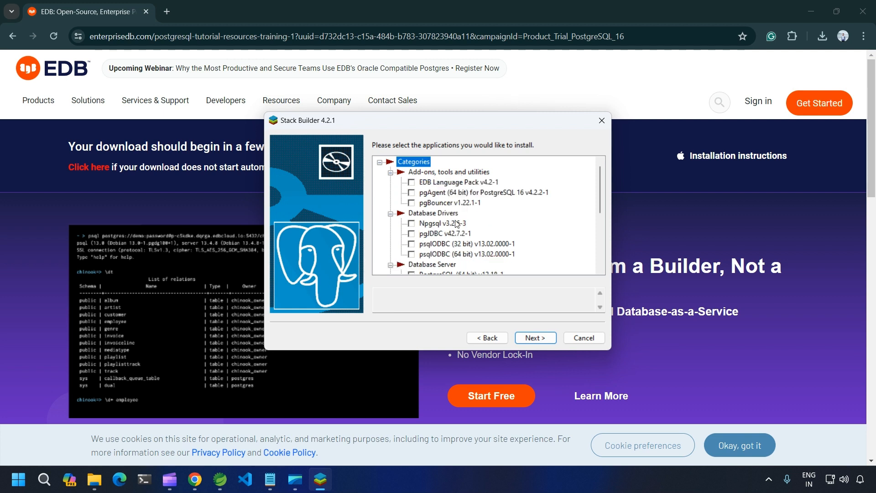
scroll(445, 219, "down", 4)
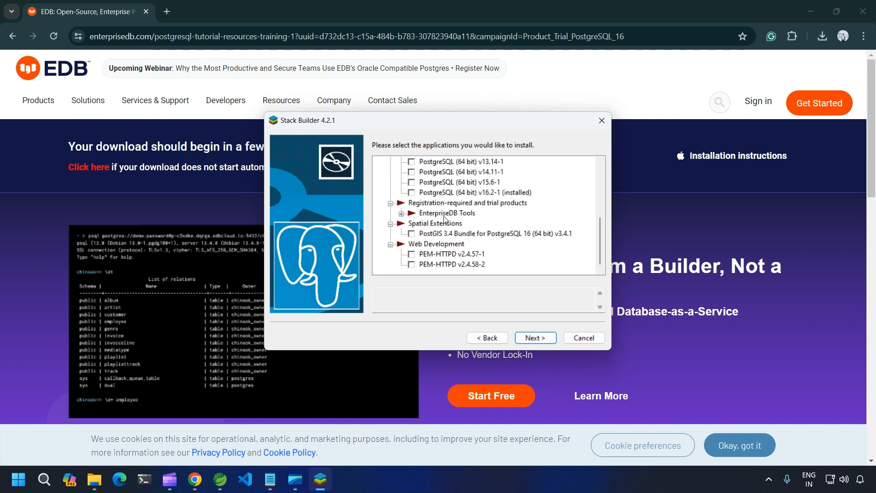
scroll(445, 219, "up", 5)
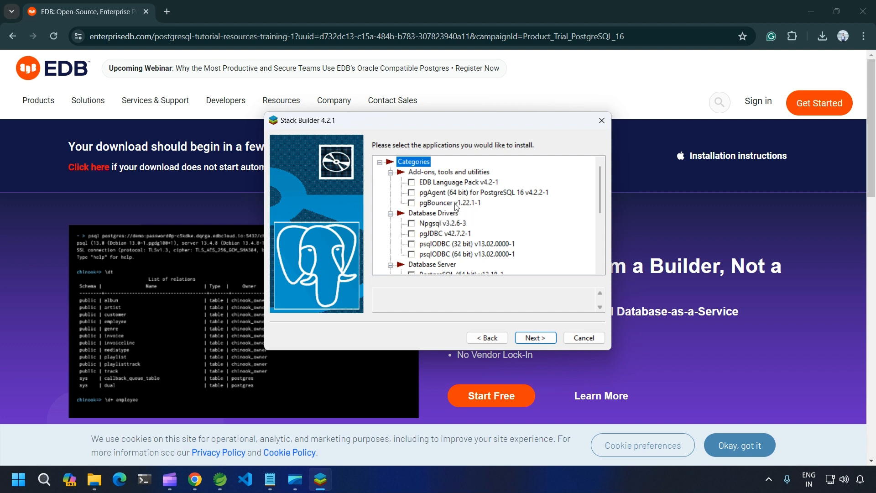
scroll(452, 205, "down", 5)
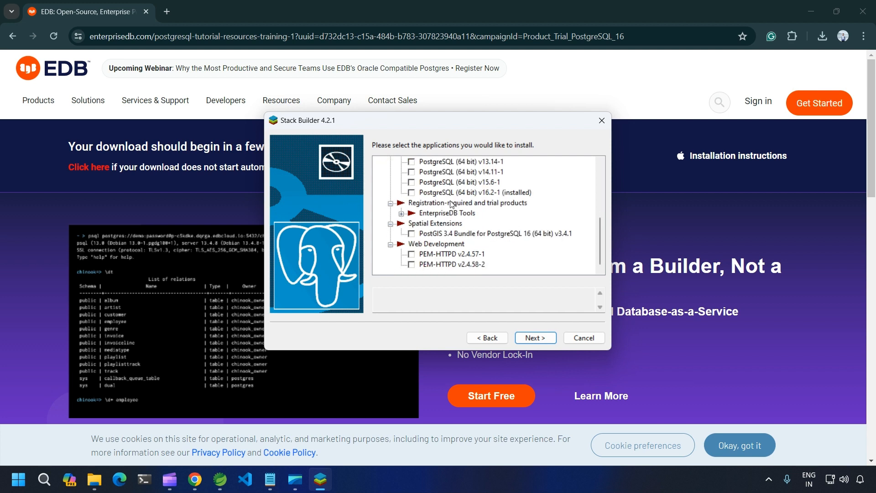
Try continuing with no package selected, dismiss the error, and close Stack Builder
left_click(536, 339)
left_click(529, 238)
scroll(503, 257, "up", 5)
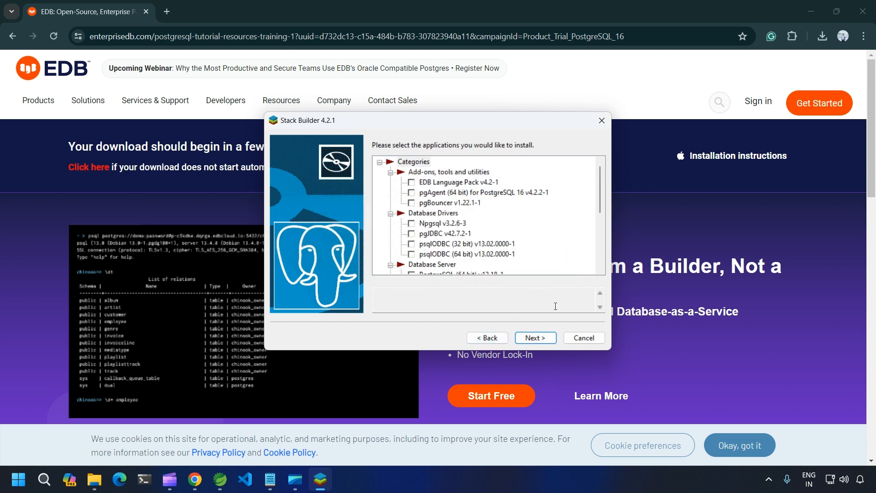
left_click(600, 121)
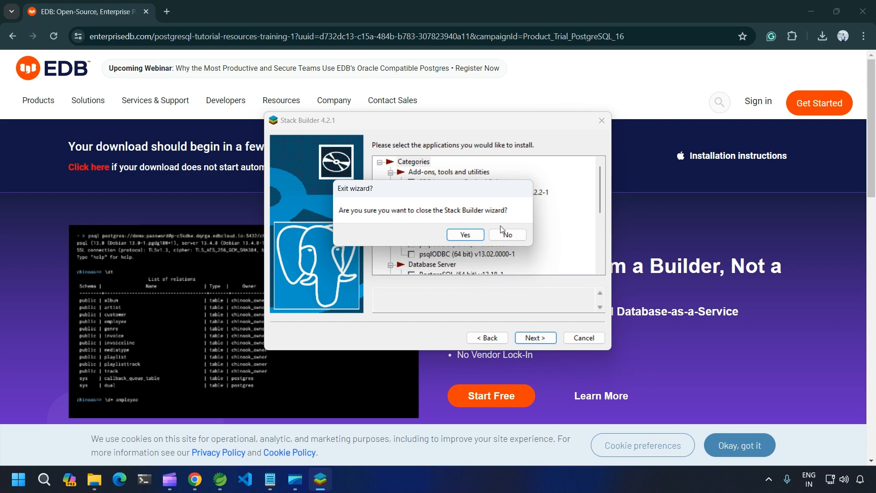
Confirm quitting Stack Builder, then search 'pg' in Start and launch pgAdmin 4
left_click(464, 234)
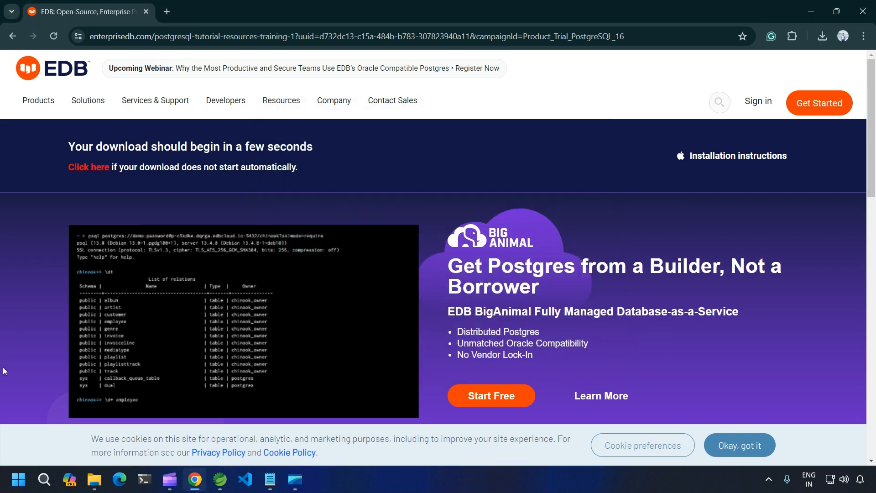
left_click(19, 479)
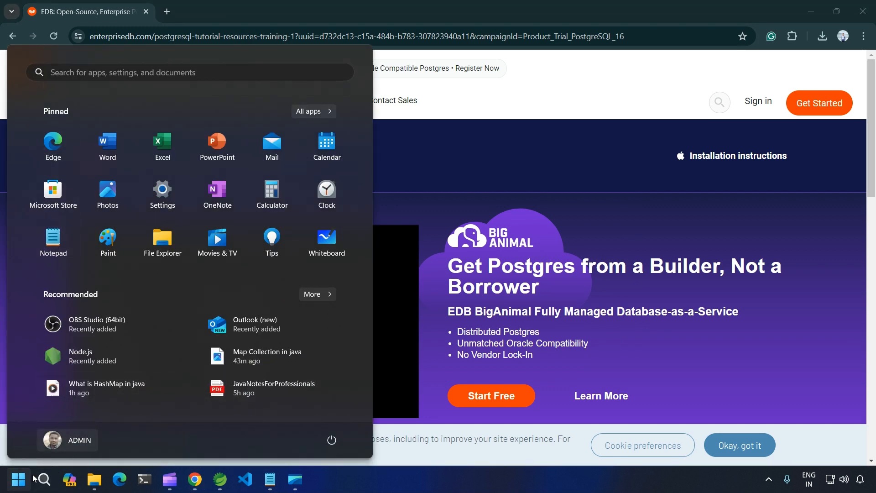
left_click(41, 487)
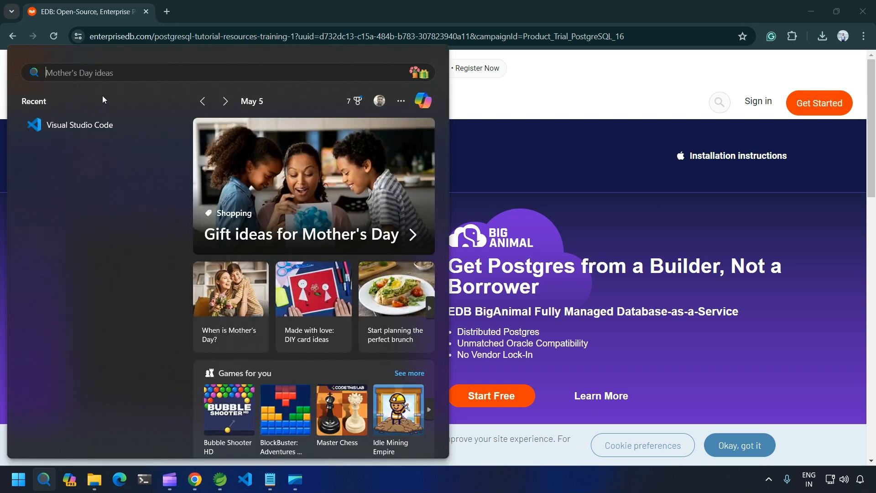
type("p")
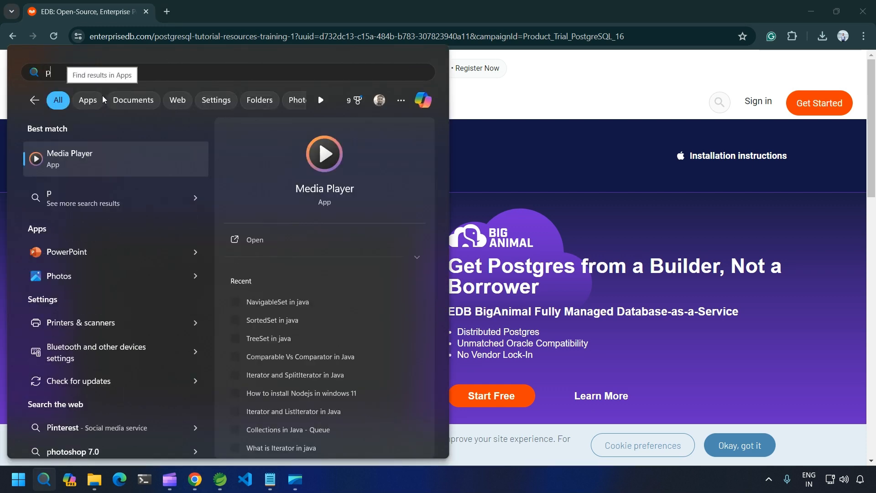
type("g")
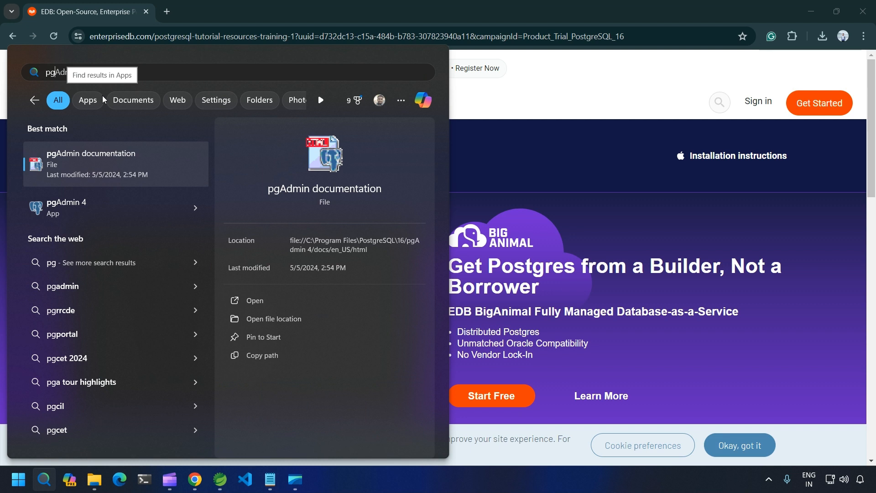
left_click(87, 221)
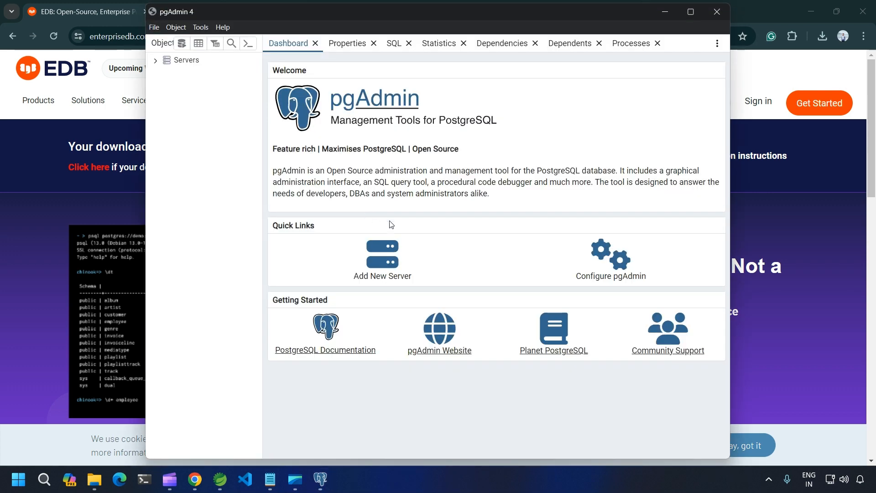
Connect to the PostgreSQL 16 server with its password saved, then maximize pgAdmin
left_click(155, 60)
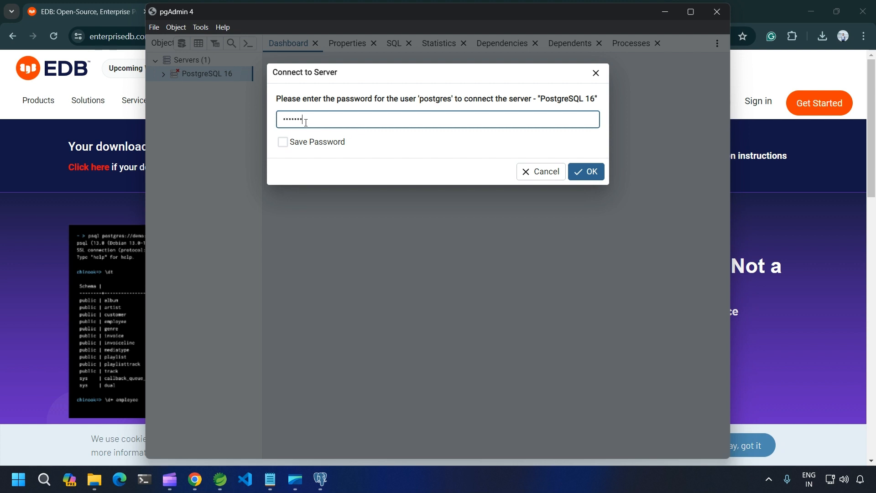
left_click(283, 142)
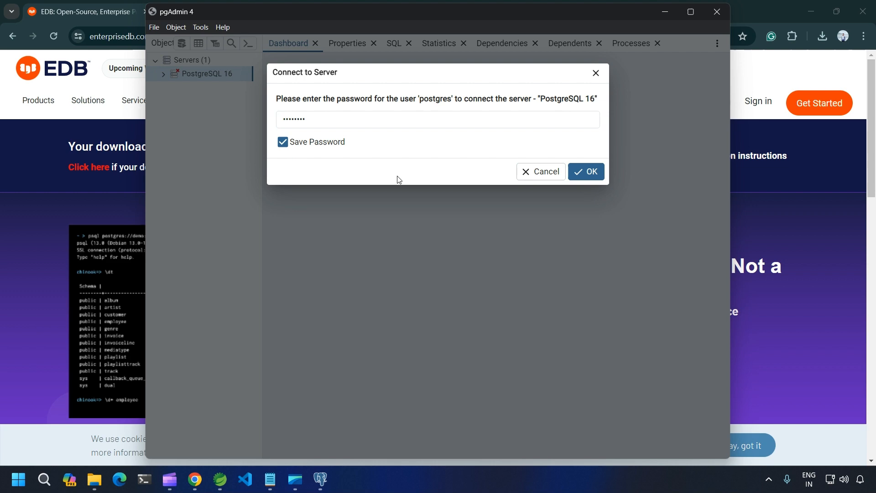
left_click(581, 171)
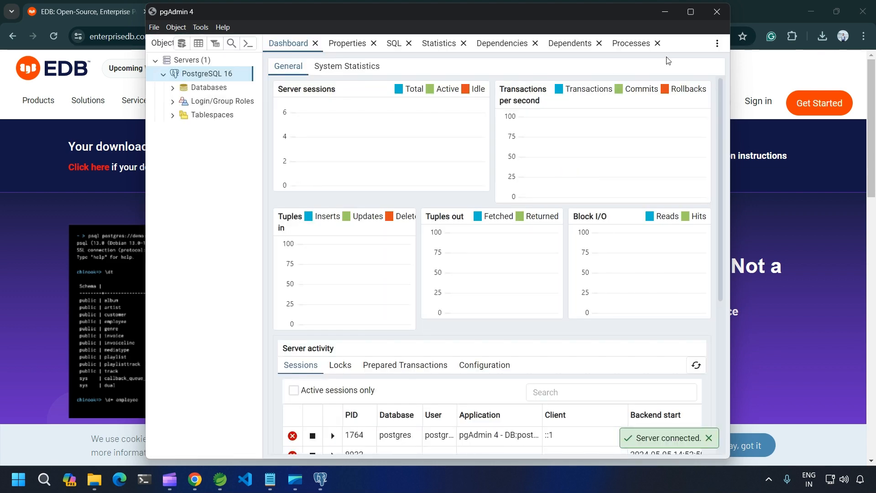
left_click(695, 11)
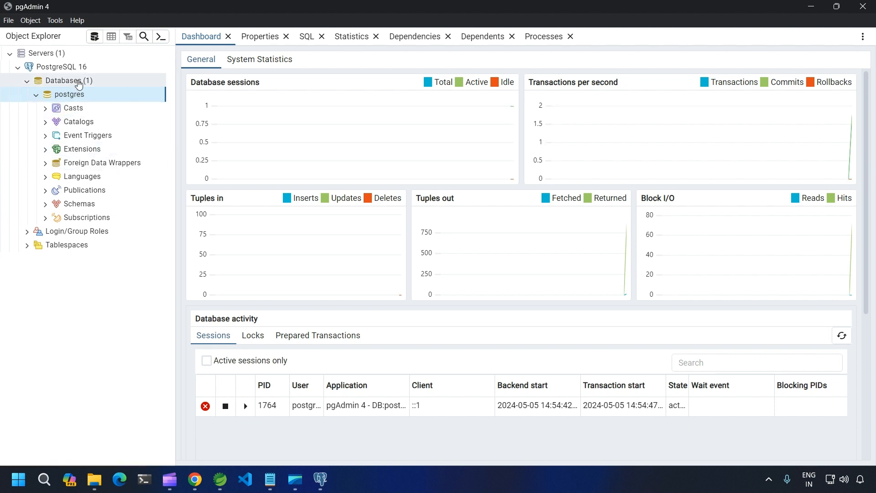
Open the Create Database dialog from the Databases group, then close it without creating anything
right_click(79, 83)
mouse_move(158, 90)
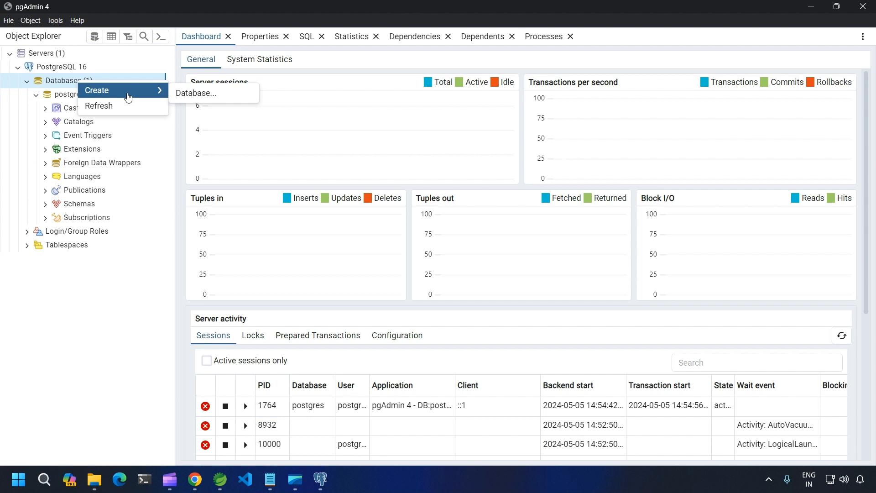
left_click(204, 94)
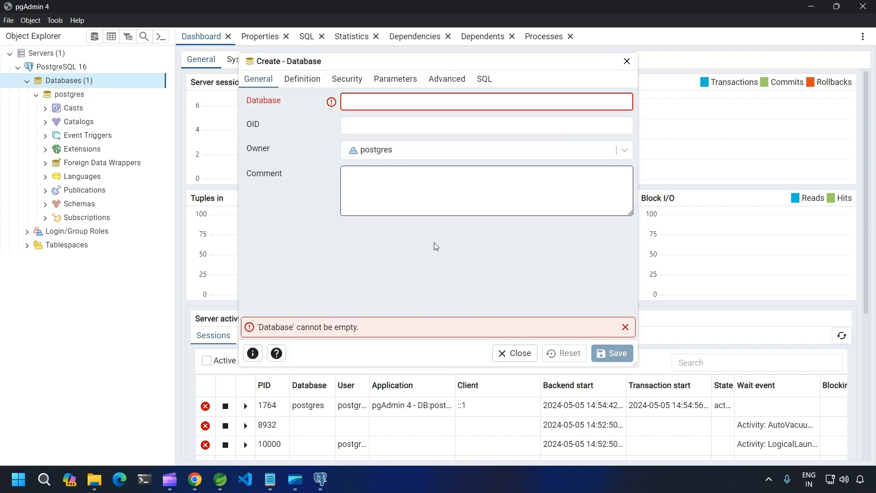
left_click(525, 355)
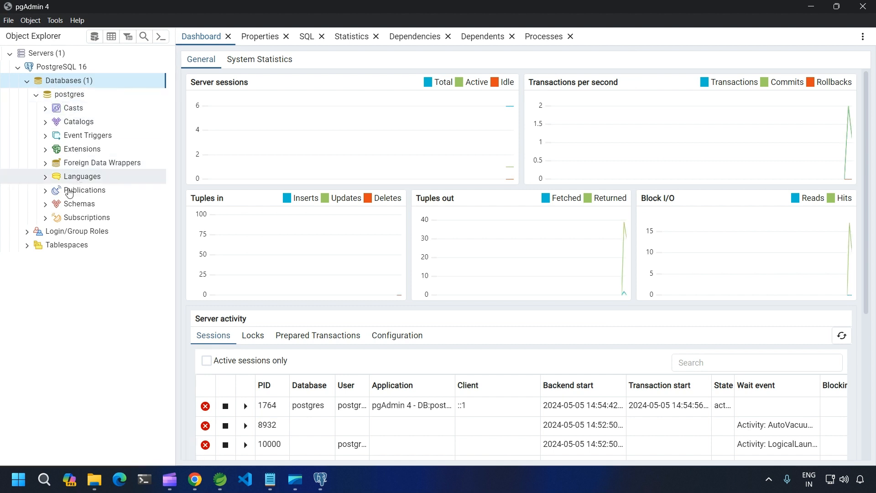
Expand Schemas > public > Tables in the postgres database, confirming no tables exist yet
left_click(48, 207)
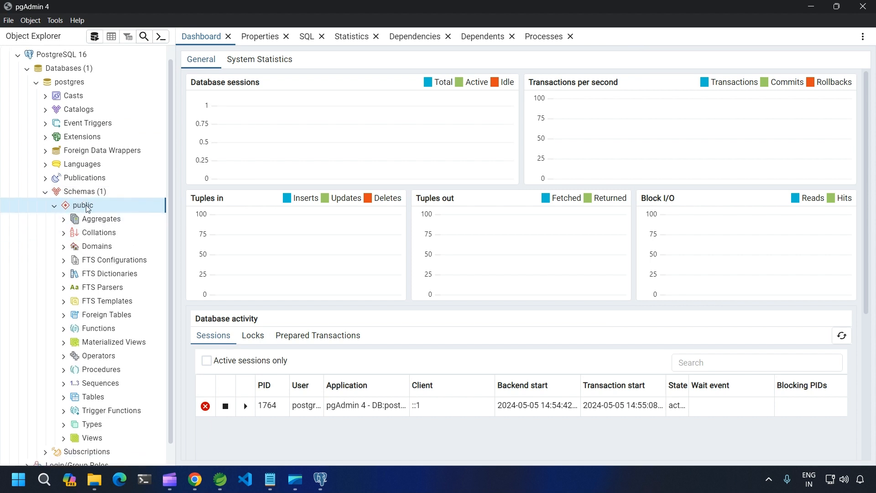
scroll(85, 224, "down", 1)
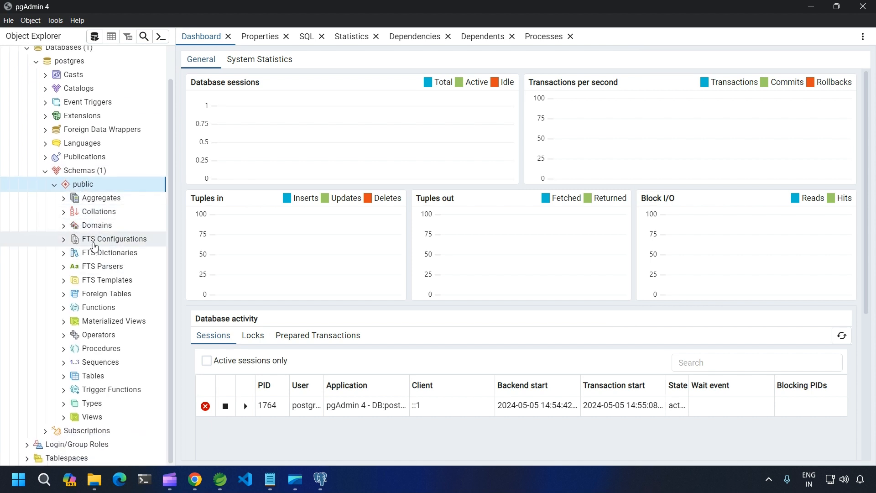
left_click(64, 377)
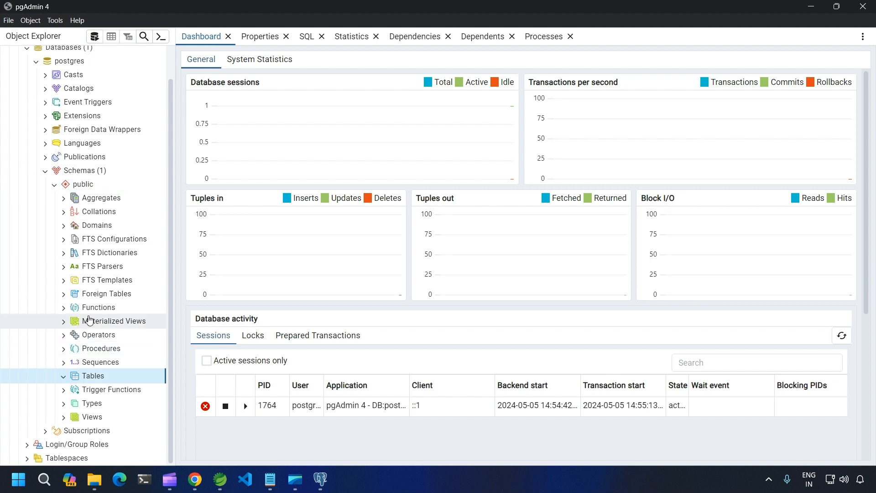
left_click(64, 377)
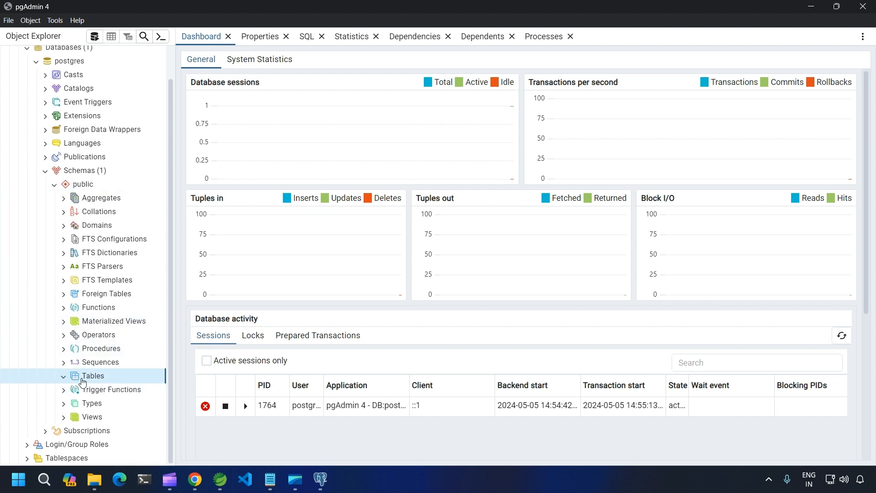
scroll(95, 273, "up", 1)
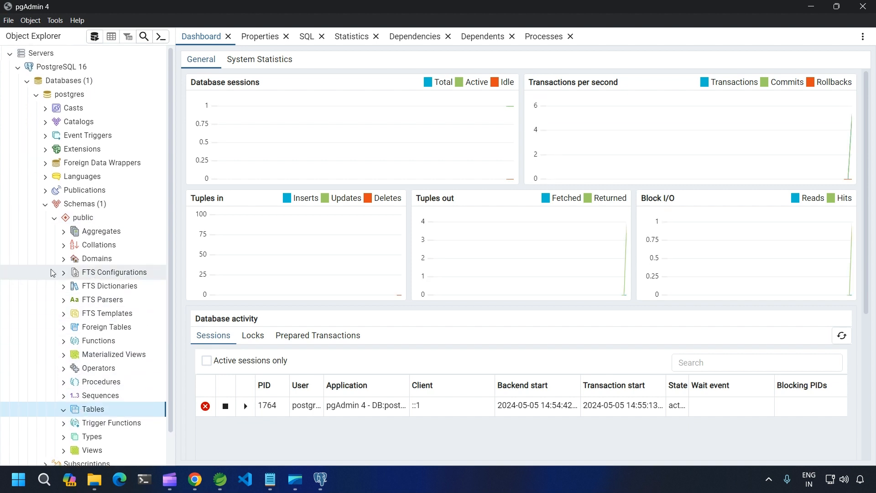
scroll(54, 273, "down", 1)
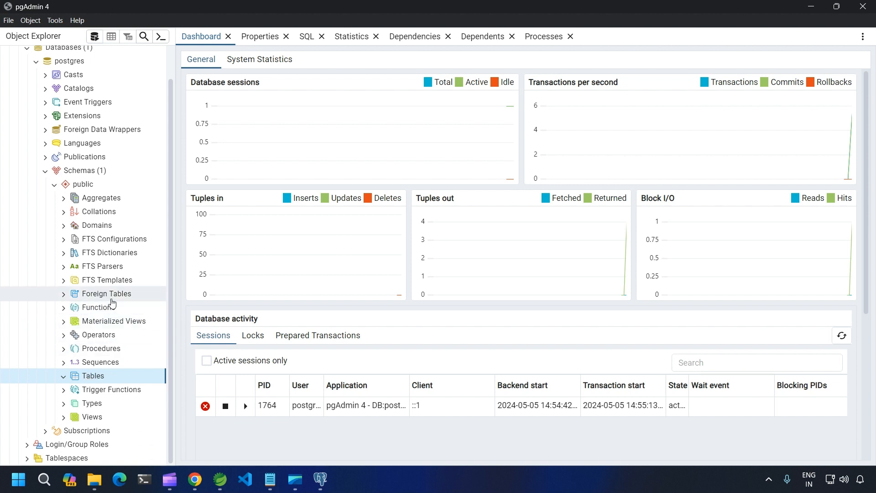
scroll(112, 305, "up", 1)
scroll(110, 391, "down", 1)
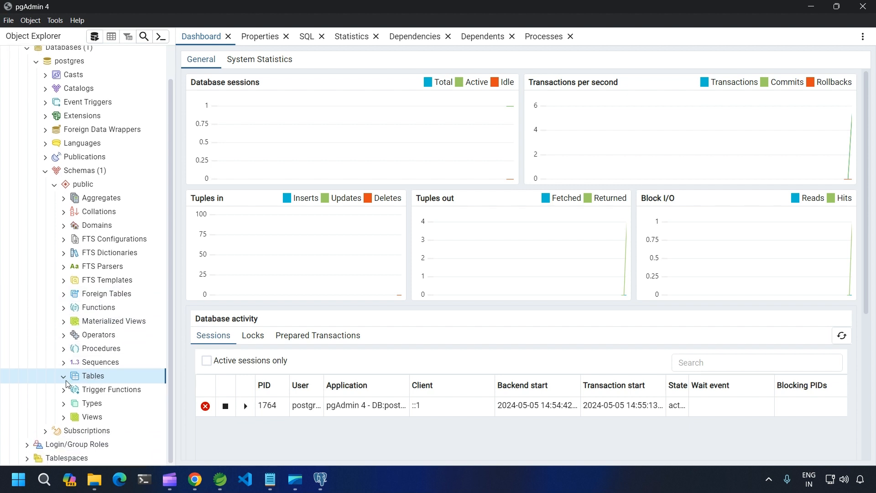
Launch the Query Tool from the Tables context menu, connected to postgres/postgres@PostgreSQL 16
right_click(119, 372)
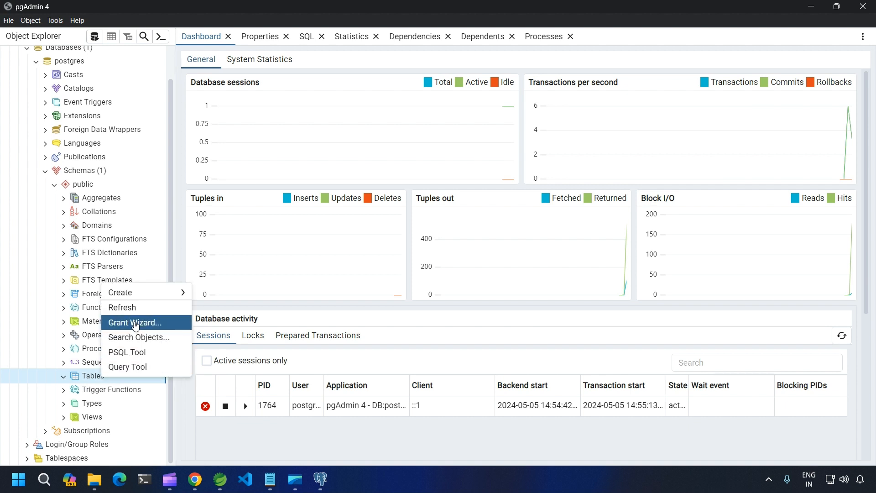
left_click(132, 368)
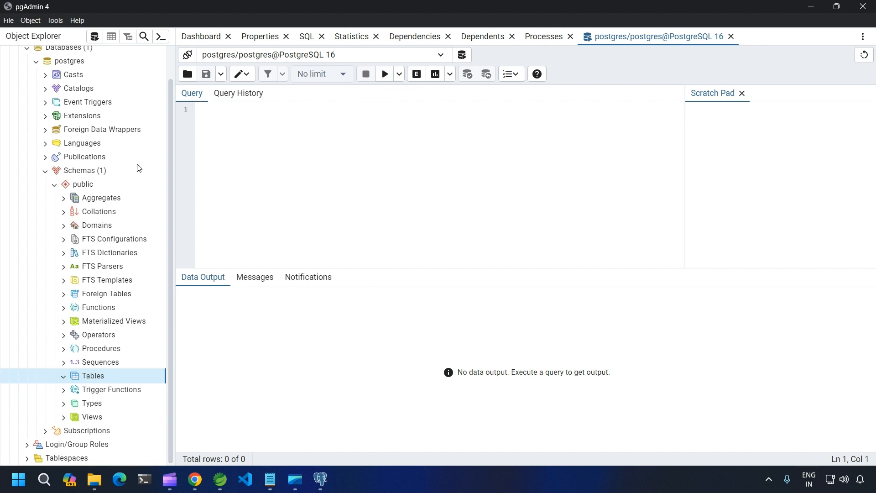
scroll(135, 166, "up", 1)
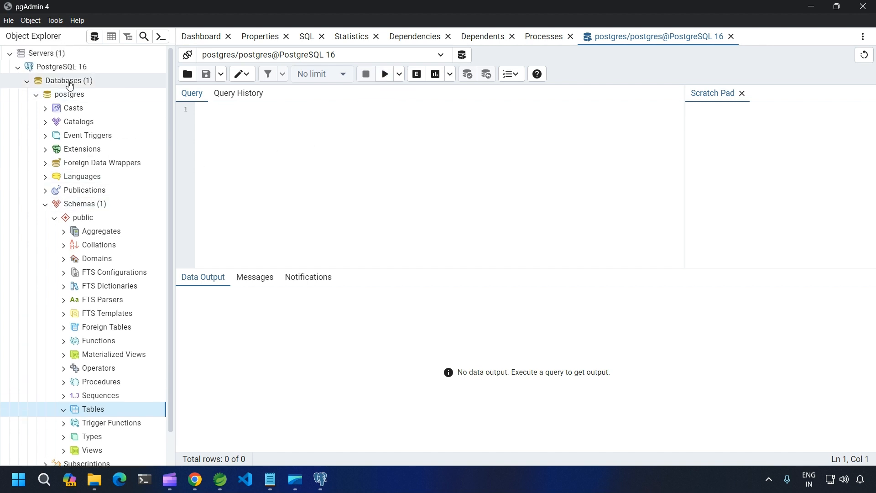